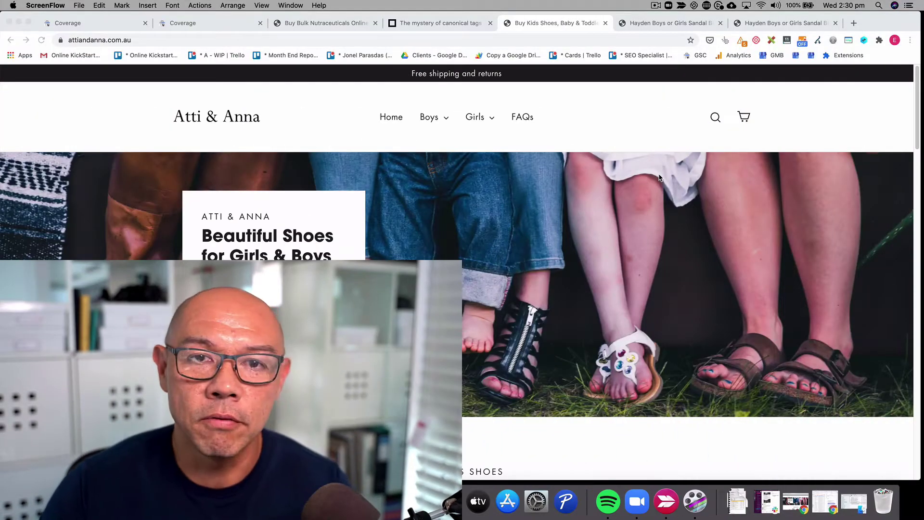
Step: Go to Atti & Anna's Boys Shoes collection and open the Hayden Black Leather sandal
{"action": "left_click", "coordinate": [444, 118]}
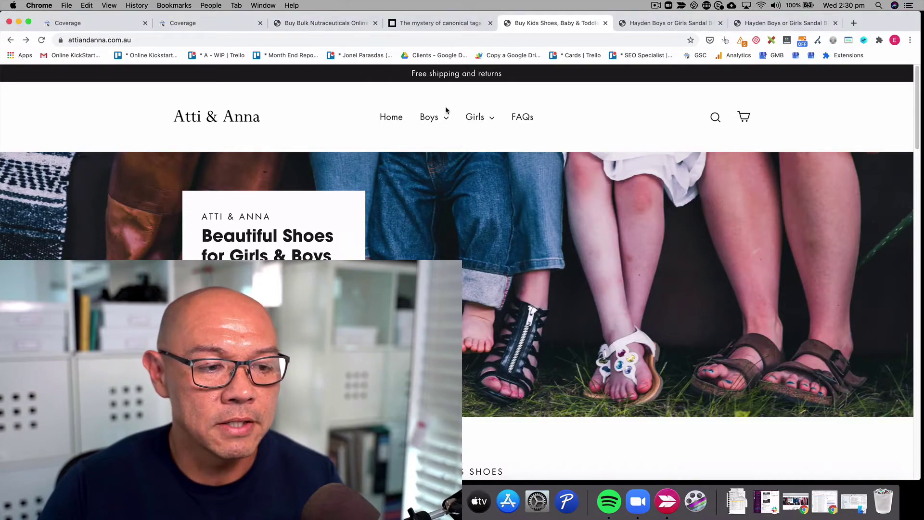
{"action": "left_click", "coordinate": [439, 144]}
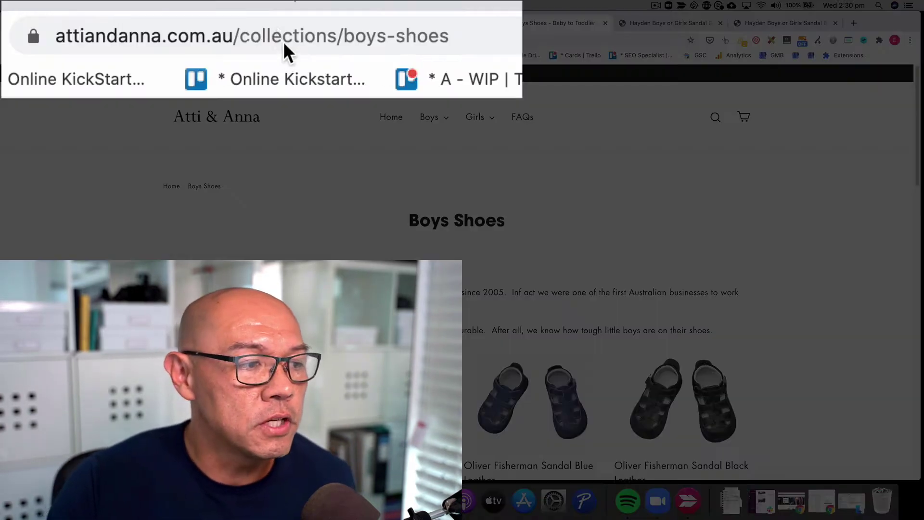
{"action": "left_click", "coordinate": [145, 41]}
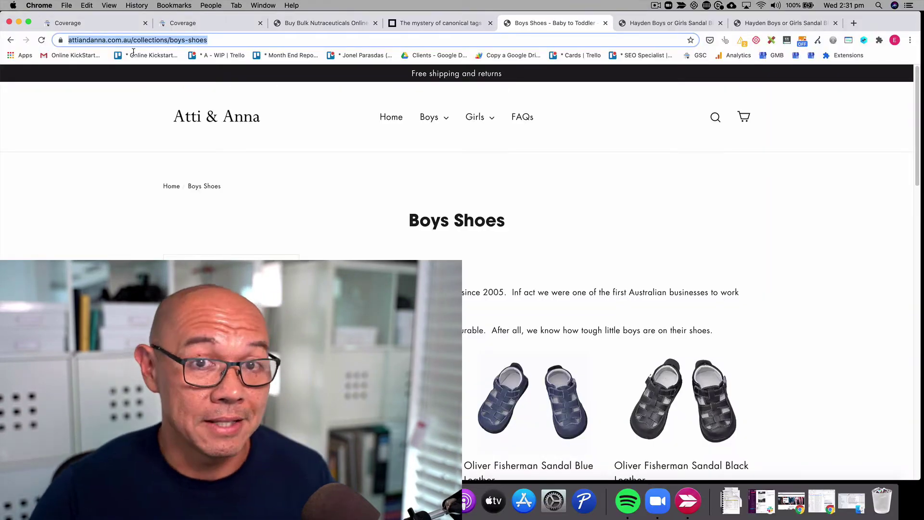
{"action": "scroll", "coordinate": [481, 429], "scroll_direction": "down", "scroll_amount": 2}
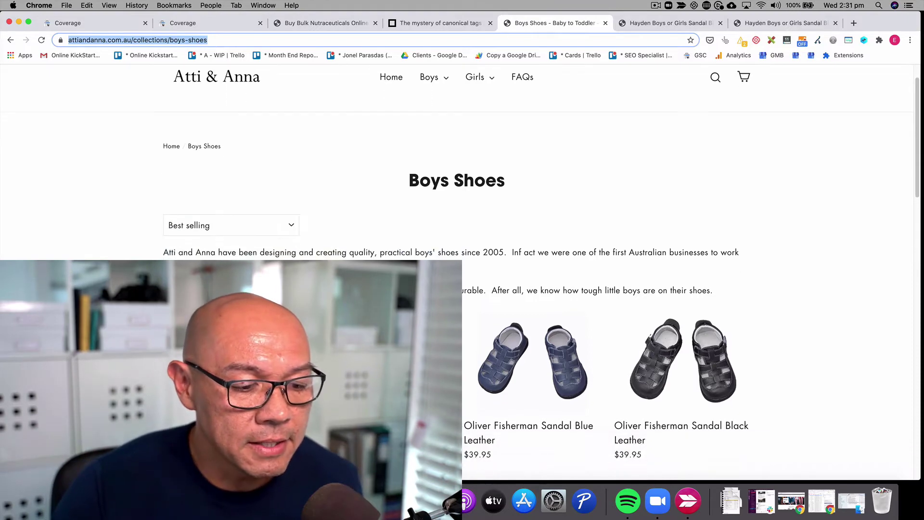
{"action": "scroll", "coordinate": [481, 428], "scroll_direction": "down", "scroll_amount": 4}
{"action": "left_click", "coordinate": [500, 381]}
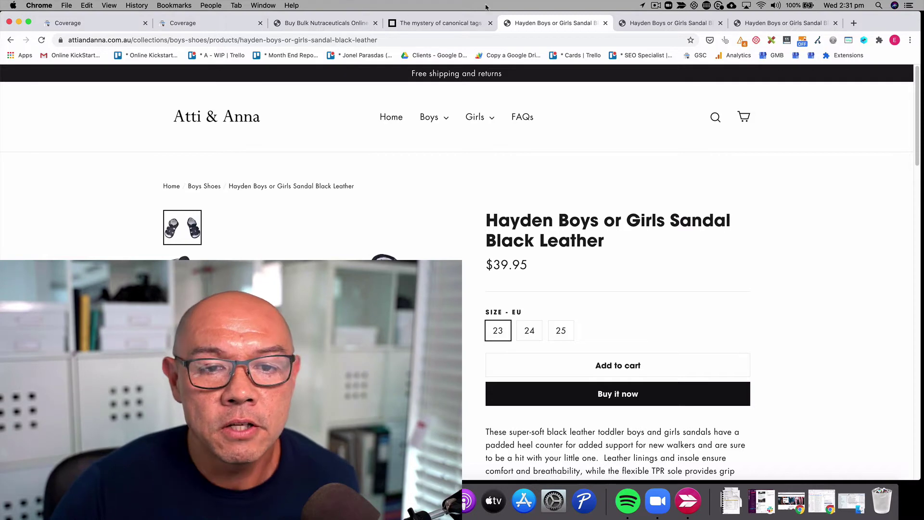
Step: Switch to the other Hayden sandal tab at its /collections/boys-shoes/products/ address
{"action": "left_click", "coordinate": [747, 23]}
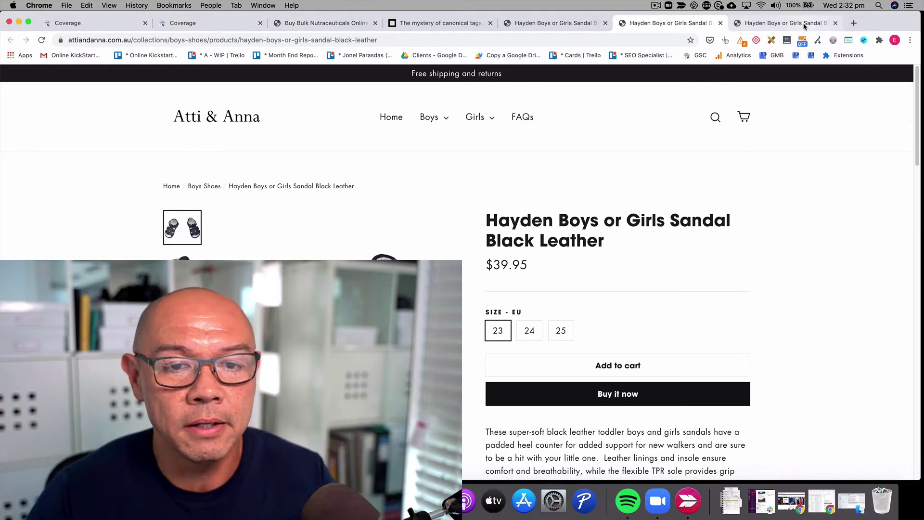
Step: Show the Hayden sandal tab at its plain /products/hayden-boys-or-girls-sandal-black-leather address
{"action": "left_click", "coordinate": [784, 23]}
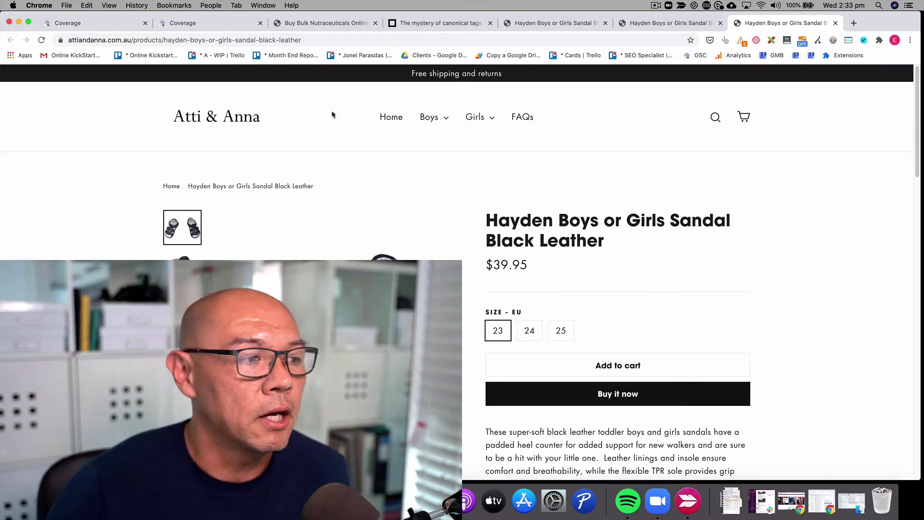
Step: Open Novoceuticals' Bromelain Pure Powder product from its Shop All collection
{"action": "left_click", "coordinate": [129, 25]}
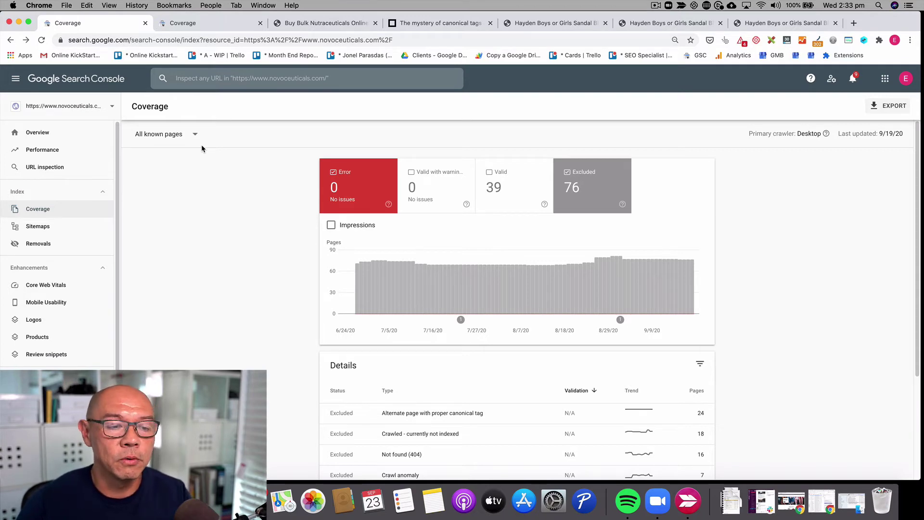
{"action": "left_click", "coordinate": [345, 25]}
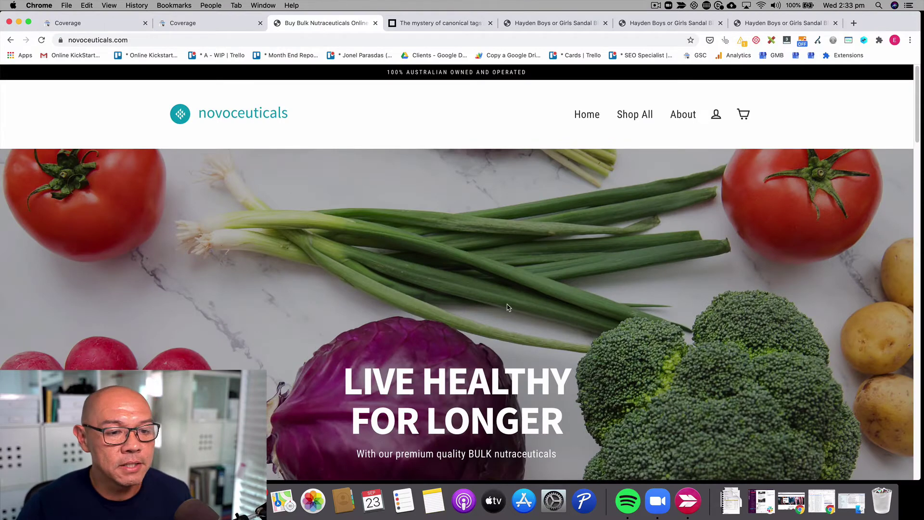
{"action": "left_click", "coordinate": [626, 116]}
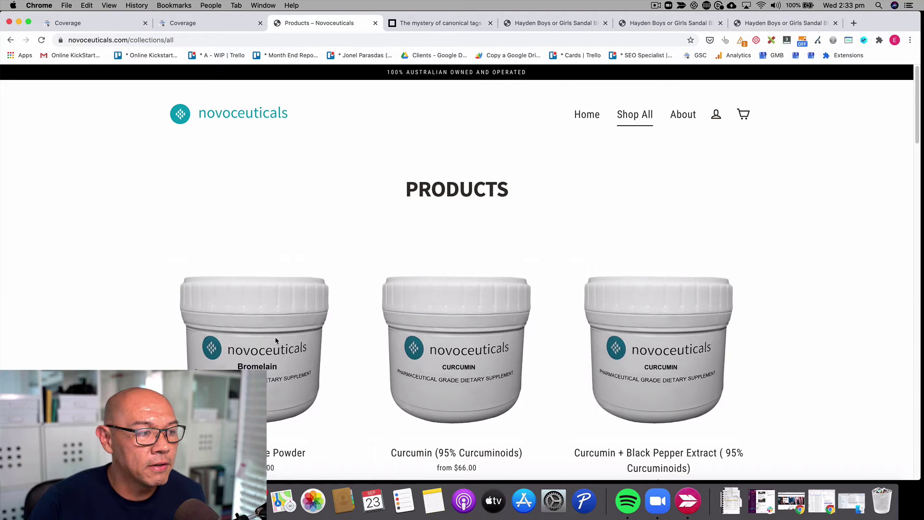
{"action": "left_click", "coordinate": [276, 340]}
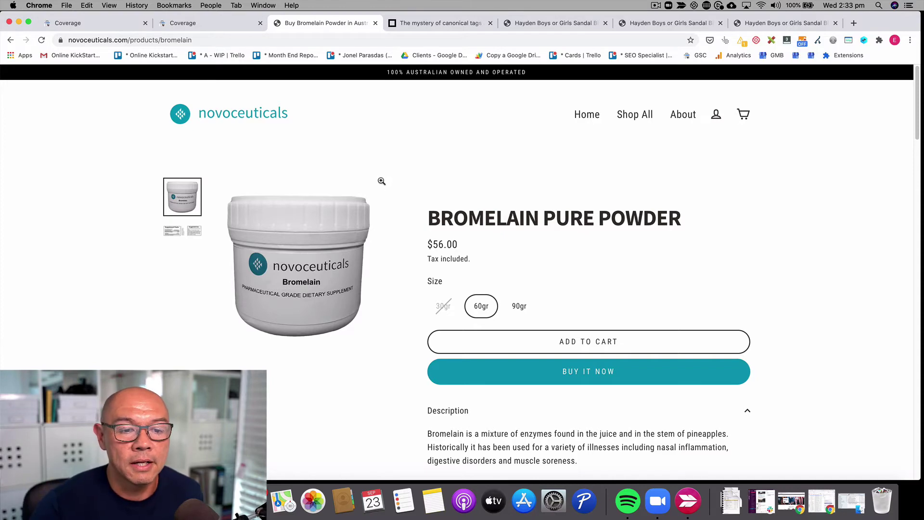
Step: Reopen Bromelain from Shop All to compare URLs, then return to the Hayden sandal page
{"action": "left_click", "coordinate": [635, 114]}
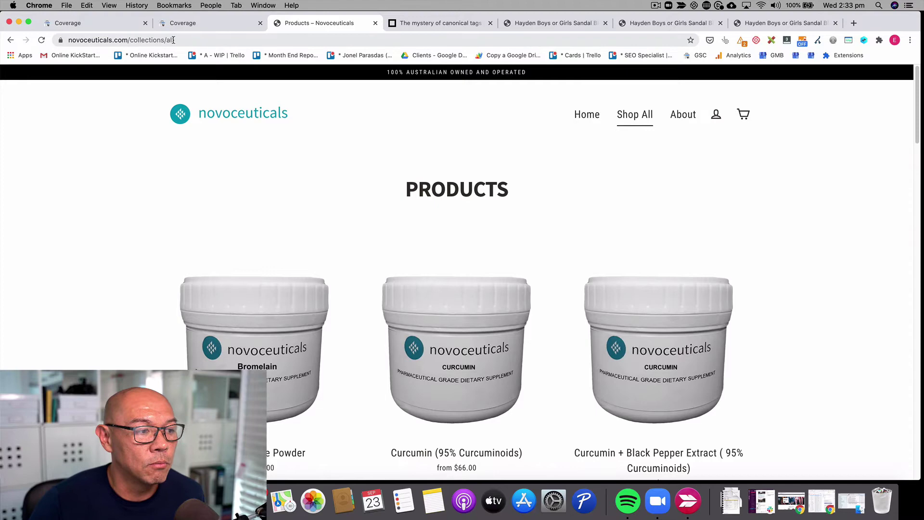
{"action": "scroll", "coordinate": [265, 169], "scroll_direction": "down", "scroll_amount": 3}
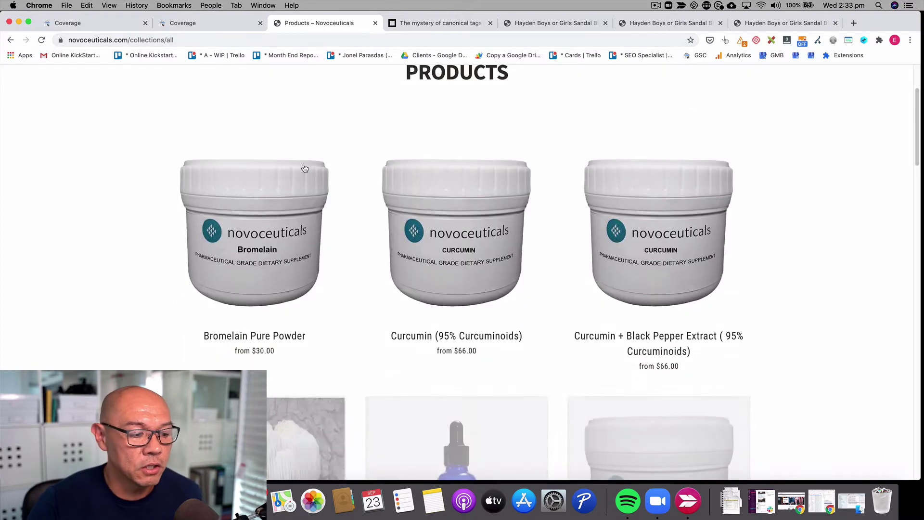
{"action": "left_click", "coordinate": [262, 192]}
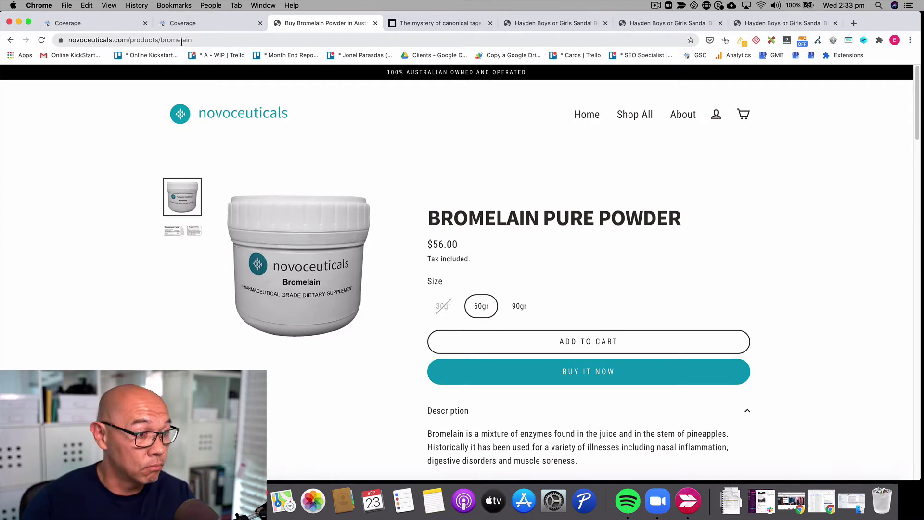
{"action": "left_click", "coordinate": [580, 28]}
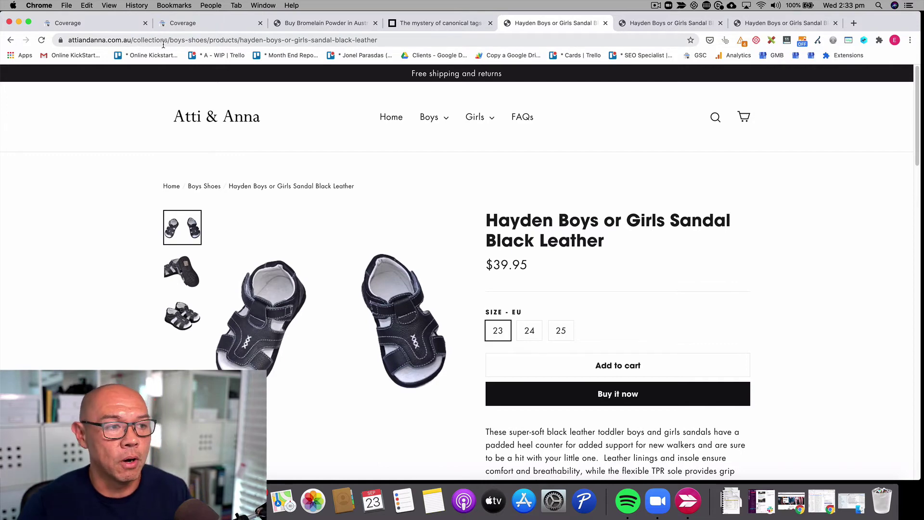
Step: Open novoceuticals.com's 'Alternate page with proper canonical tag' details from the Coverage report
{"action": "left_click", "coordinate": [106, 22]}
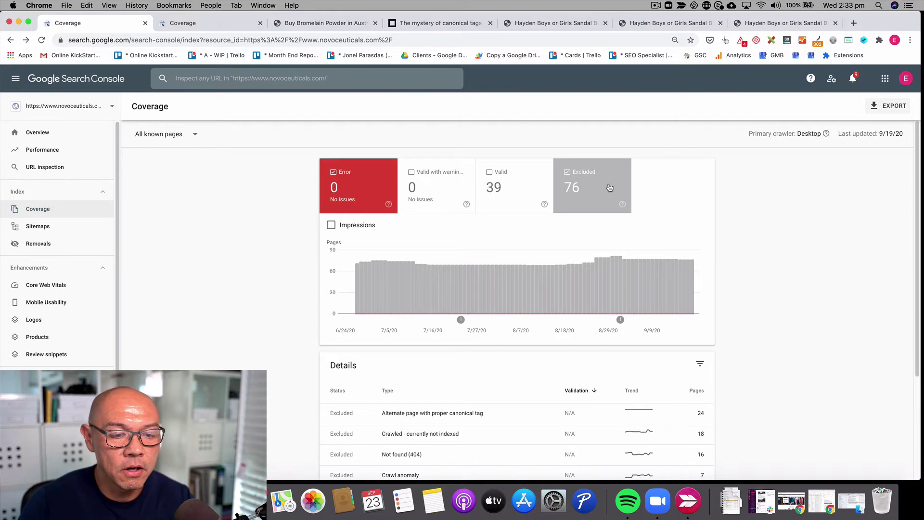
{"action": "left_click", "coordinate": [580, 198]}
{"action": "left_click", "coordinate": [581, 199]}
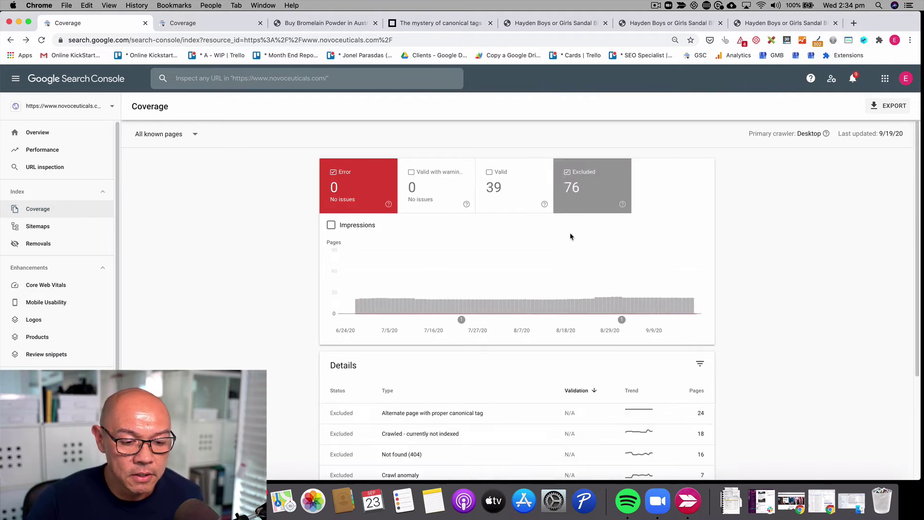
{"action": "scroll", "coordinate": [570, 236], "scroll_direction": "down", "scroll_amount": 3}
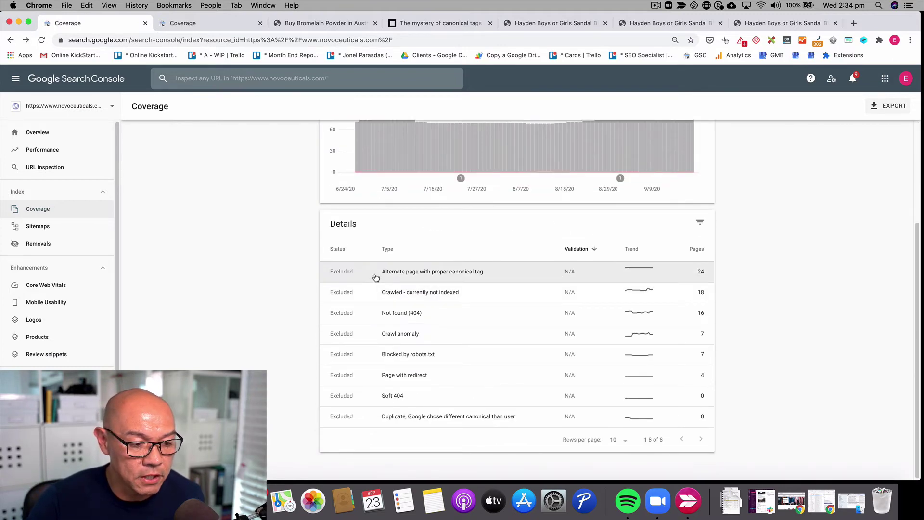
{"action": "left_click", "coordinate": [432, 274]}
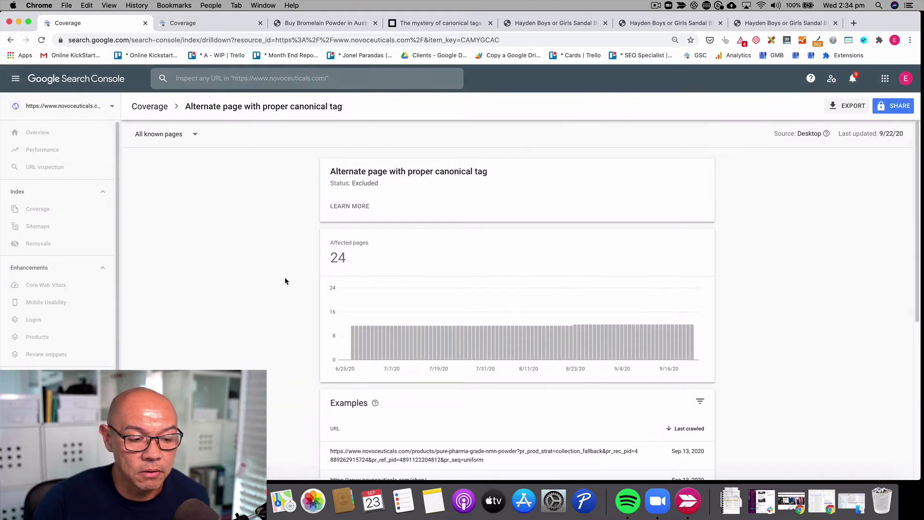
{"action": "scroll", "coordinate": [285, 280], "scroll_direction": "down", "scroll_amount": 6}
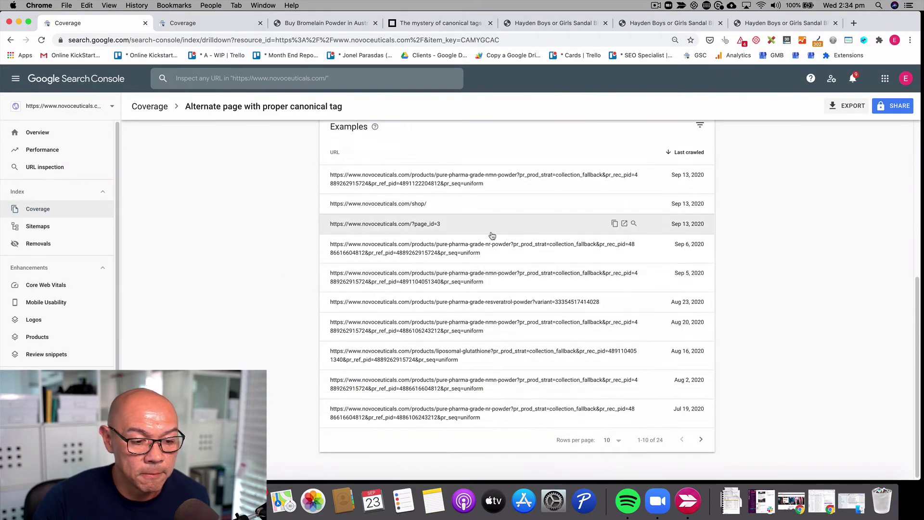
Step: Set the example URL table to 25, then 50 rows per page, showing all 24
{"action": "left_click", "coordinate": [614, 441]}
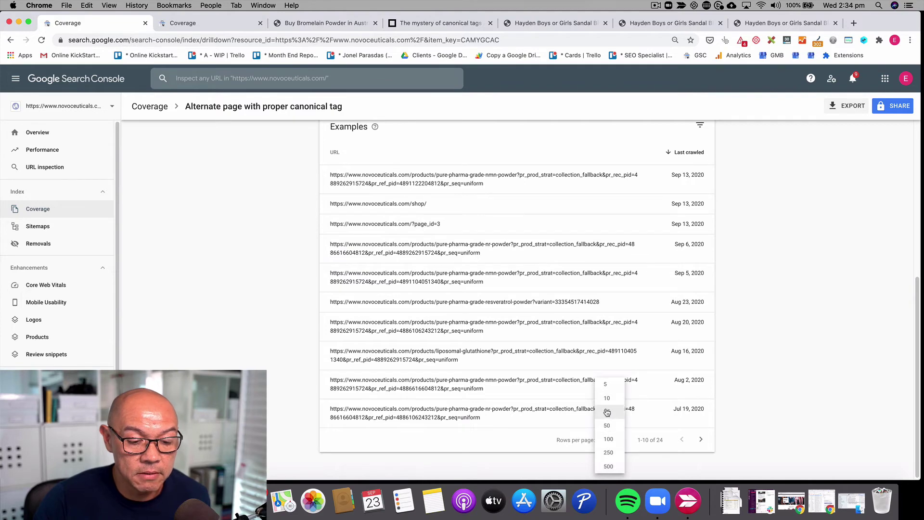
{"action": "left_click", "coordinate": [607, 411]}
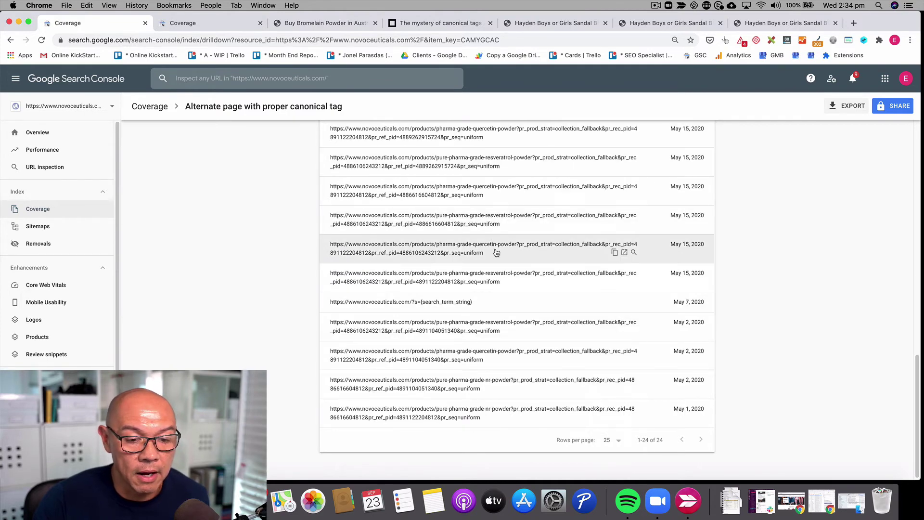
{"action": "scroll", "coordinate": [496, 253], "scroll_direction": "up", "scroll_amount": 9}
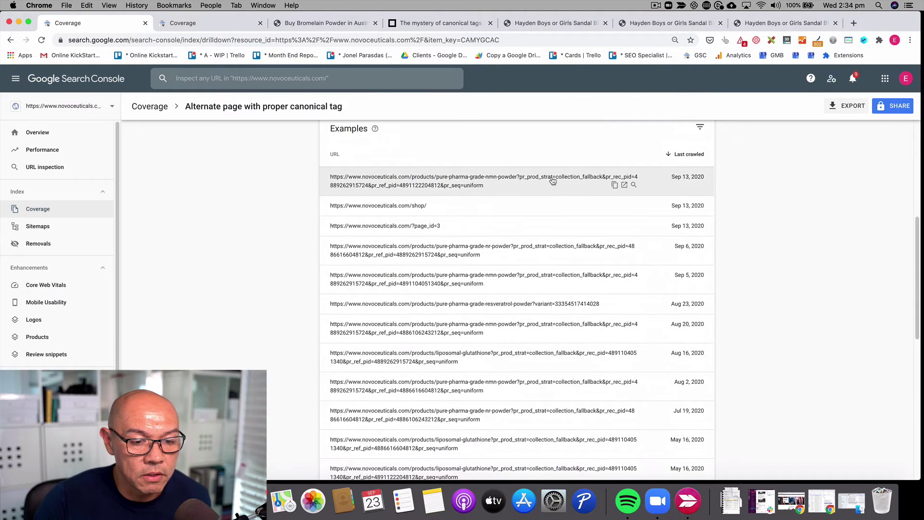
{"action": "scroll", "coordinate": [502, 252], "scroll_direction": "down", "scroll_amount": 5}
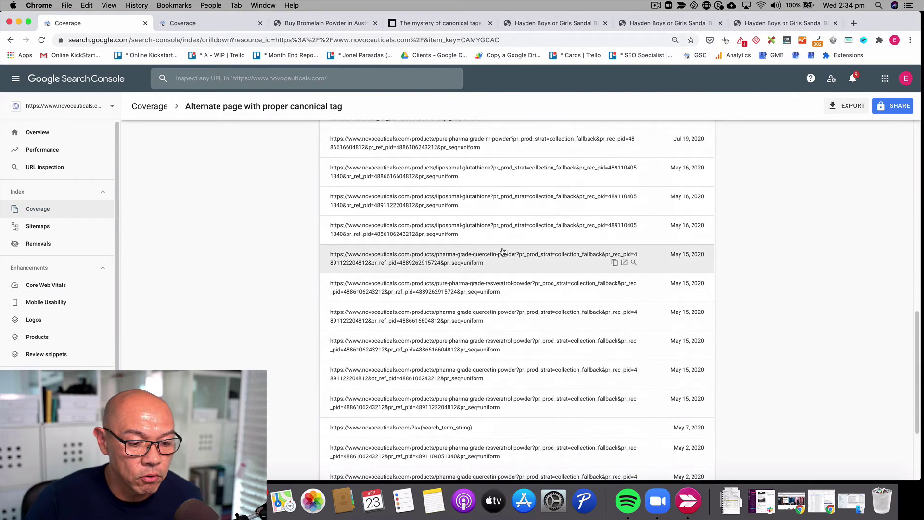
{"action": "scroll", "coordinate": [502, 252], "scroll_direction": "down", "scroll_amount": 3}
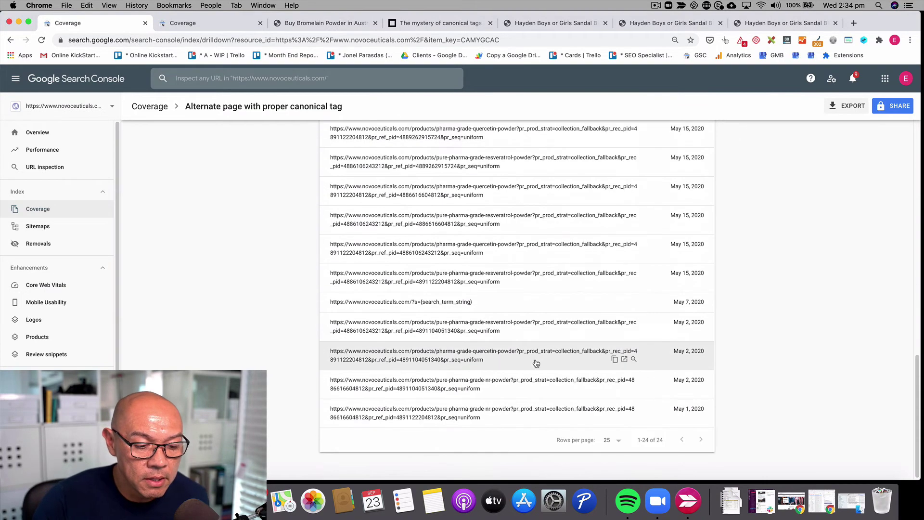
{"action": "left_click", "coordinate": [614, 440]}
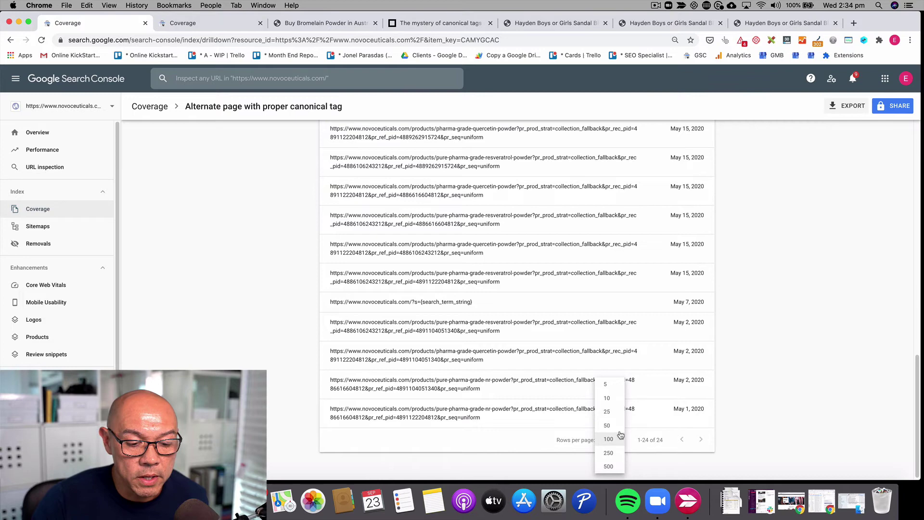
{"action": "left_click", "coordinate": [607, 425]}
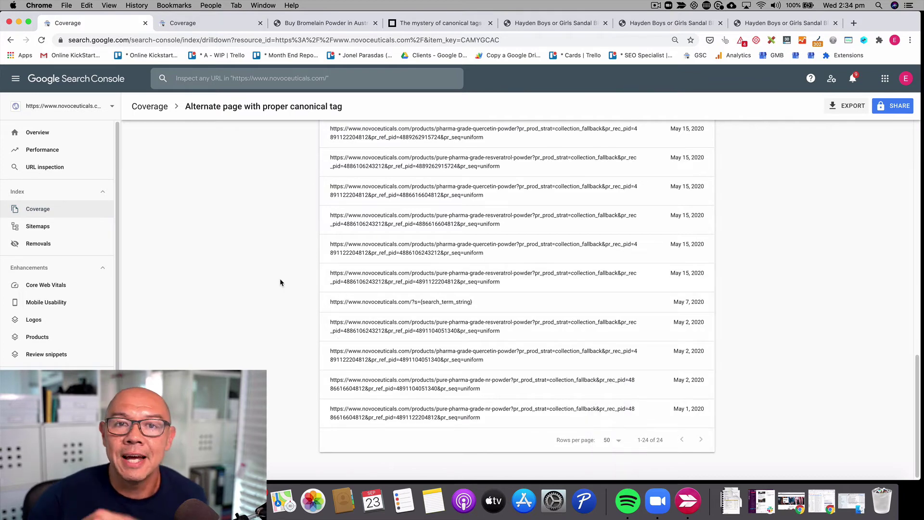
{"action": "scroll", "coordinate": [284, 253], "scroll_direction": "up", "scroll_amount": 15}
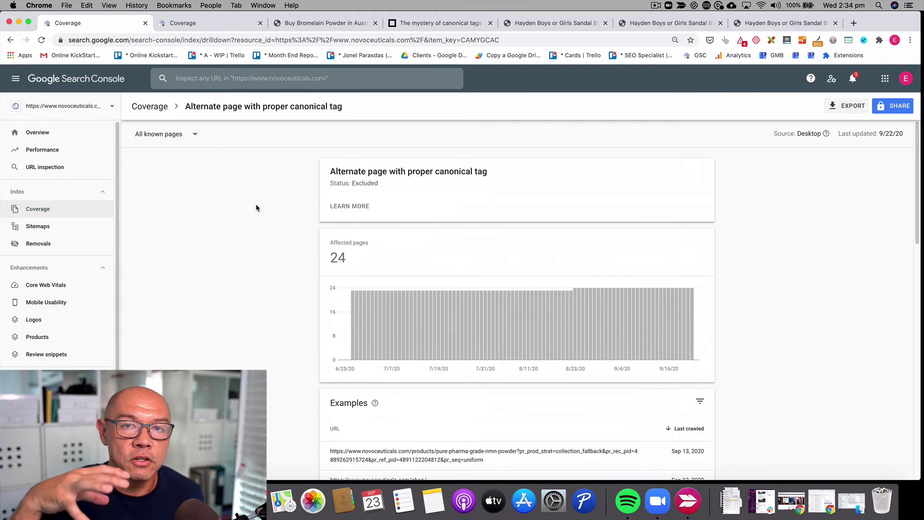
Step: Open Atti & Anna's 'Alternate page with proper canonical tag' details, showing 413 excluded pages
{"action": "left_click", "coordinate": [218, 26]}
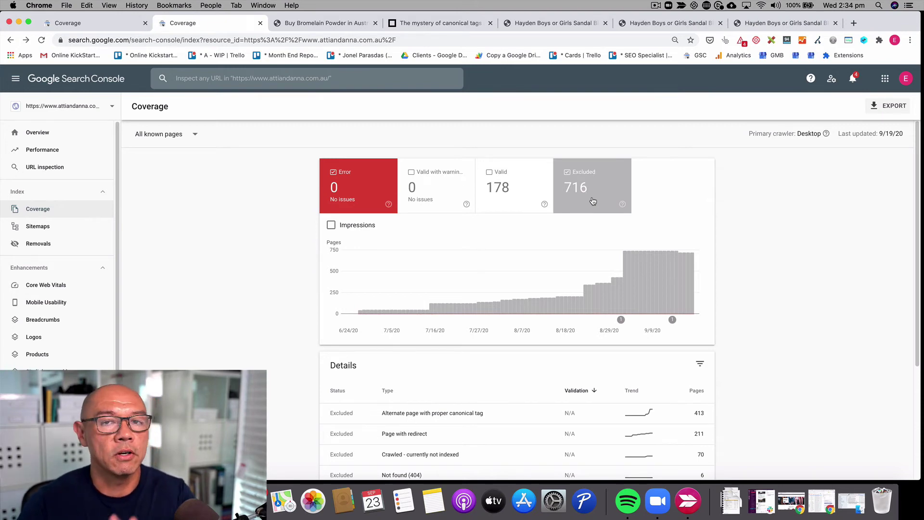
{"action": "scroll", "coordinate": [594, 201], "scroll_direction": "down", "scroll_amount": 5}
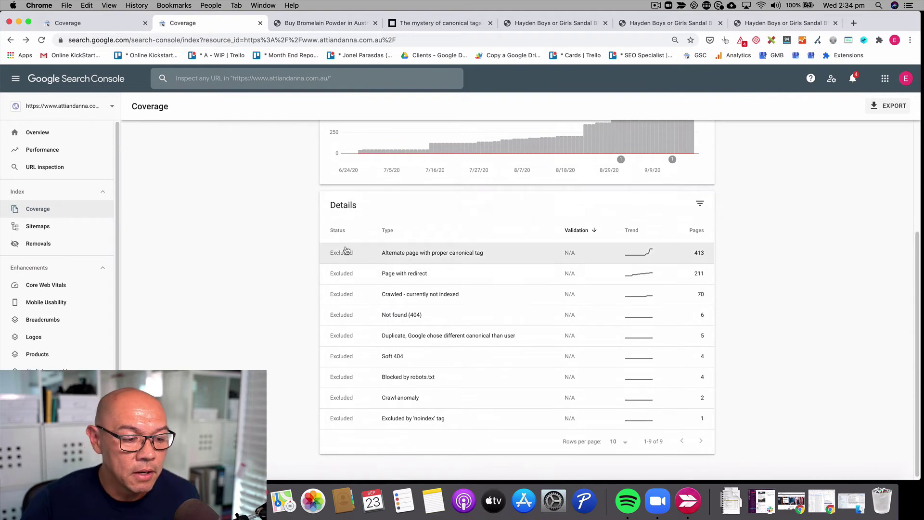
{"action": "left_click", "coordinate": [439, 260]}
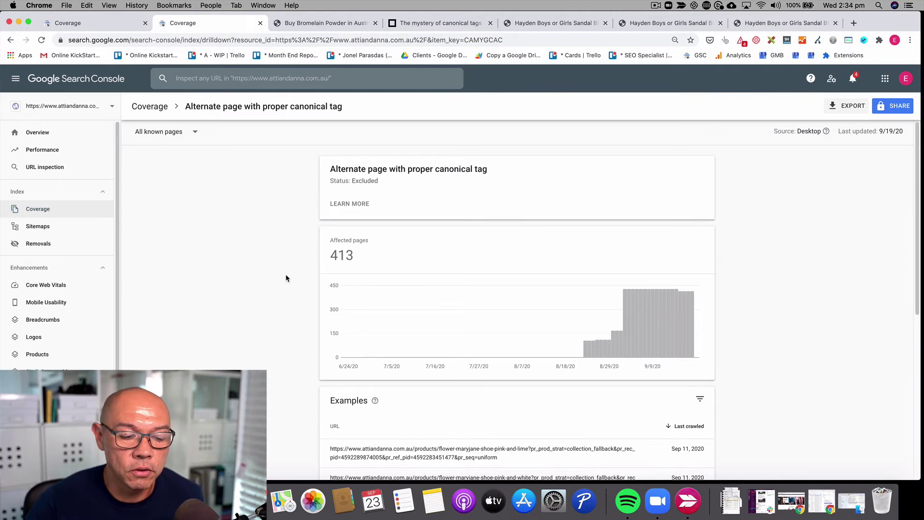
Step: Set the Examples table to 500 rows per page to list all 413 URLs
{"action": "scroll", "coordinate": [285, 274], "scroll_direction": "down", "scroll_amount": 5}
{"action": "scroll", "coordinate": [664, 300], "scroll_direction": "up", "scroll_amount": 5}
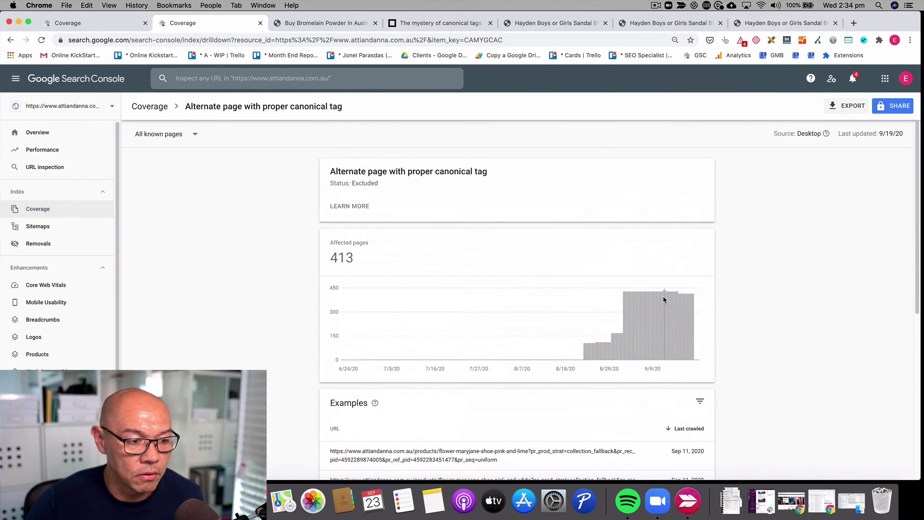
{"action": "scroll", "coordinate": [665, 301], "scroll_direction": "down", "scroll_amount": 6}
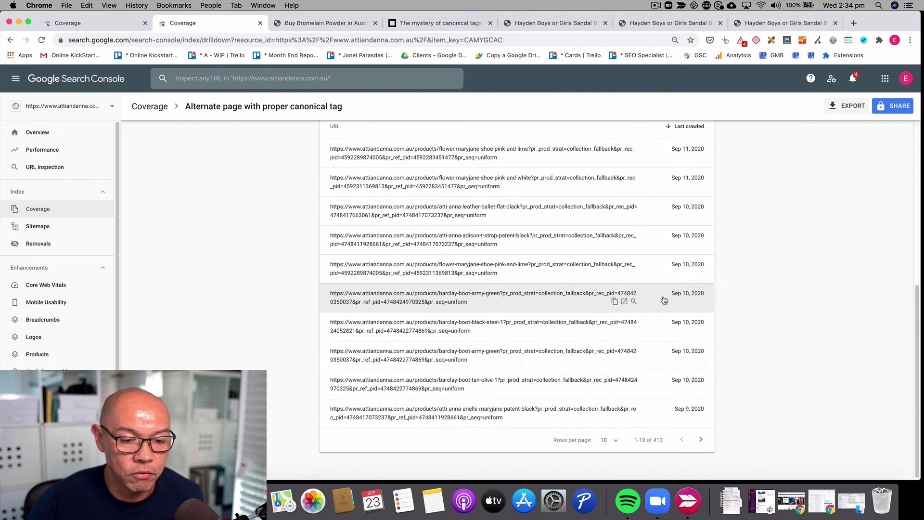
{"action": "left_click", "coordinate": [610, 442]}
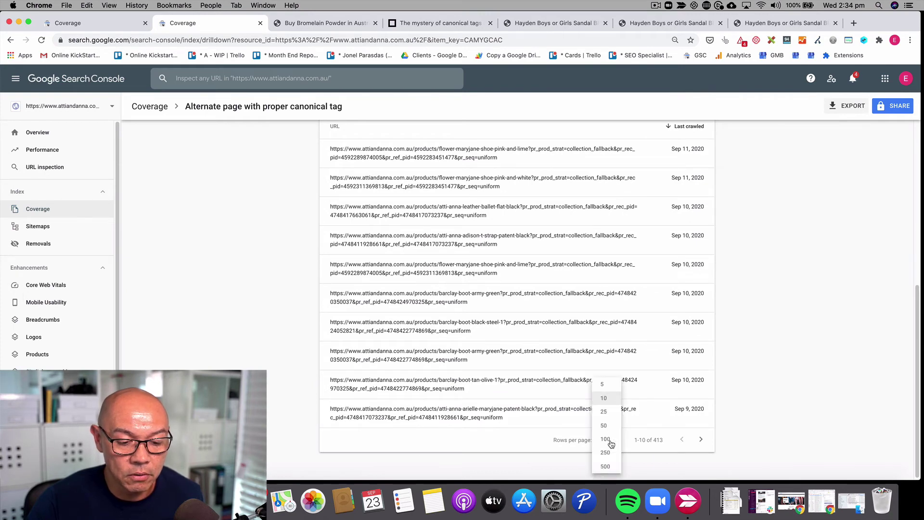
{"action": "left_click", "coordinate": [602, 467]}
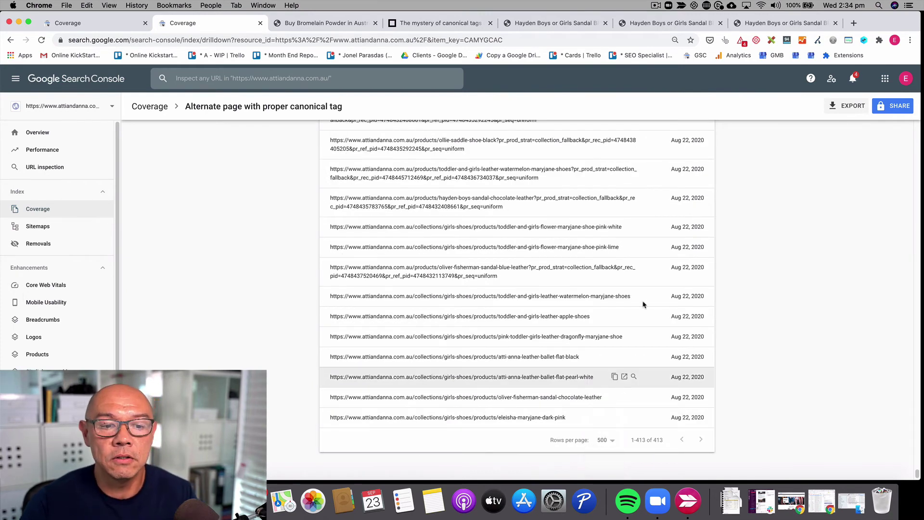